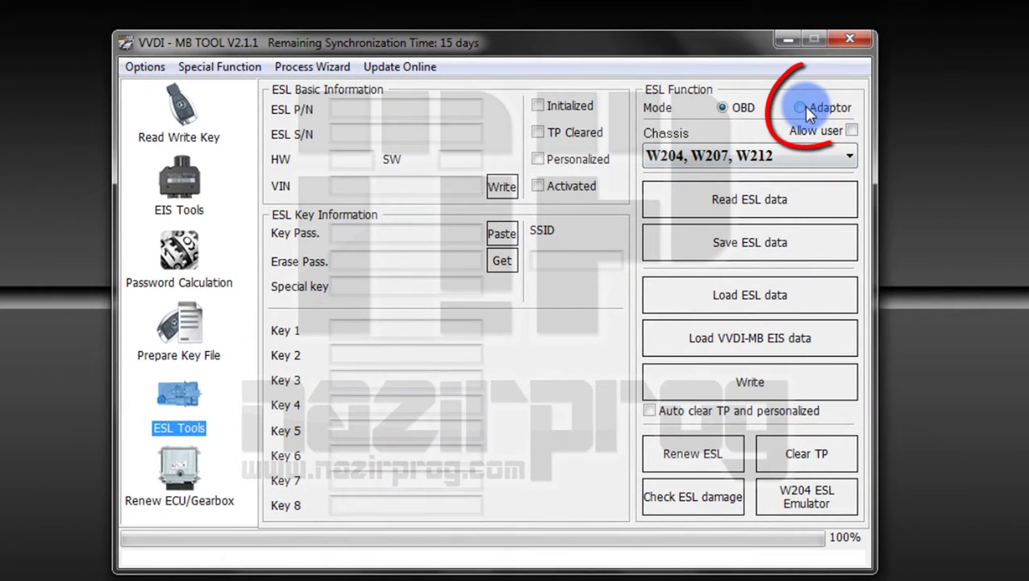
# - Set the ESL function mode to Adaptor and read the ESL data for the W204, W207, W212 chassis
pyautogui.click(758, 137)
pyautogui.click(803, 107)
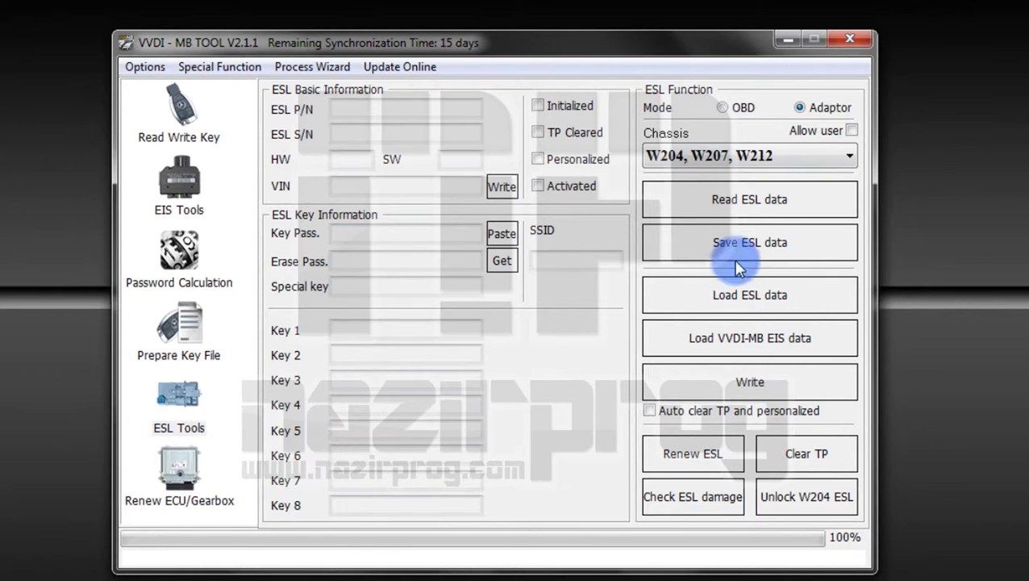
pyautogui.click(738, 204)
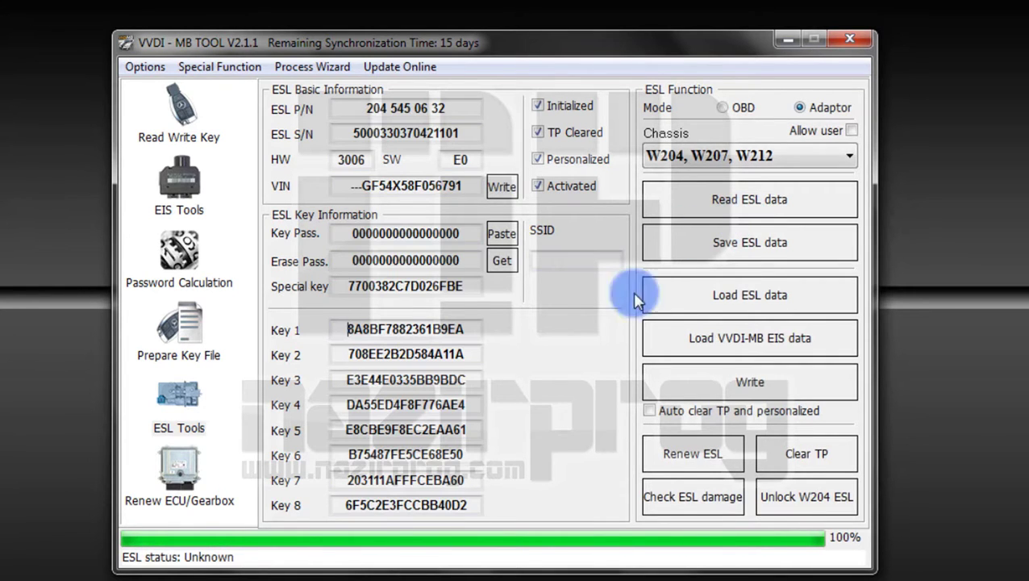
# - Check the connected ESL for damage through the adaptor, and run the damage check a second time
pyautogui.click(690, 494)
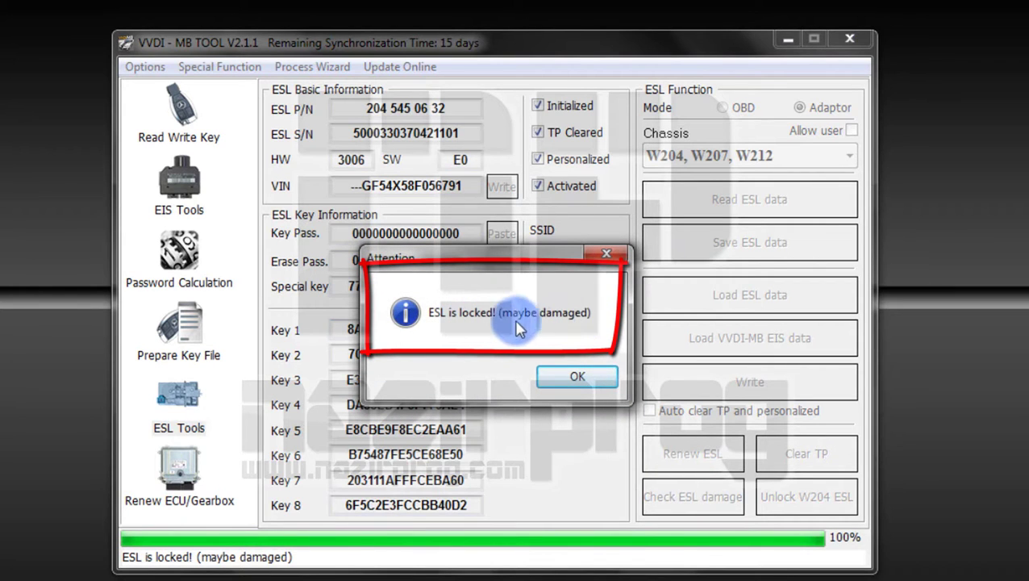
pyautogui.click(579, 378)
pyautogui.click(660, 493)
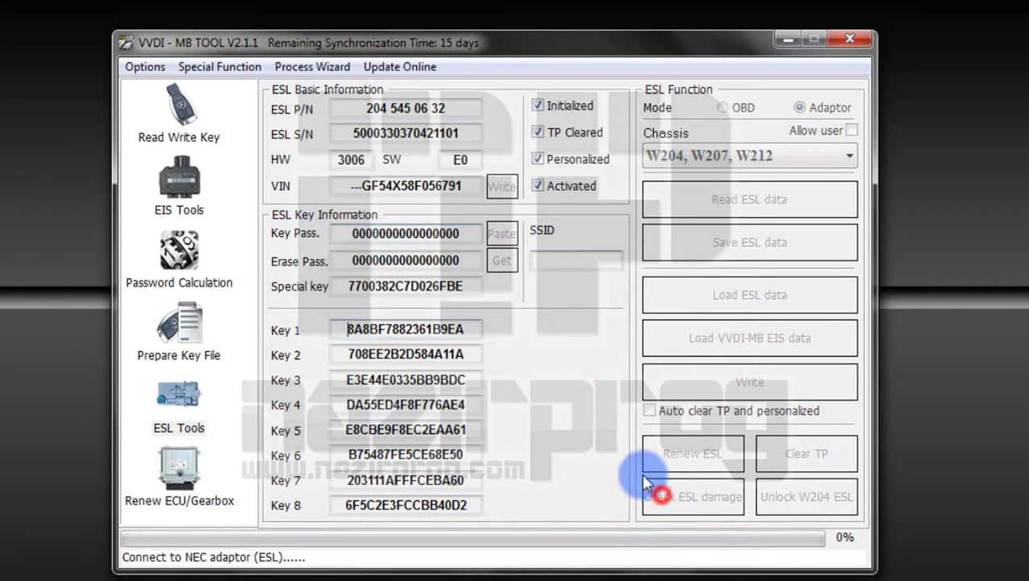
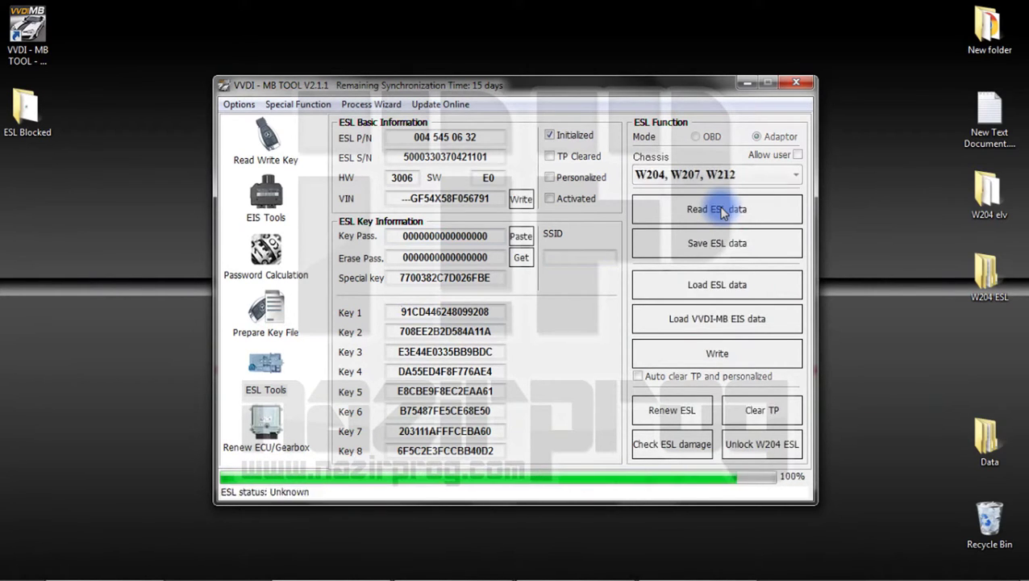
# - Recheck the ESL for damage and save its data in the ESL Blocked folder, adding "ok now" to the file name
pyautogui.click(684, 456)
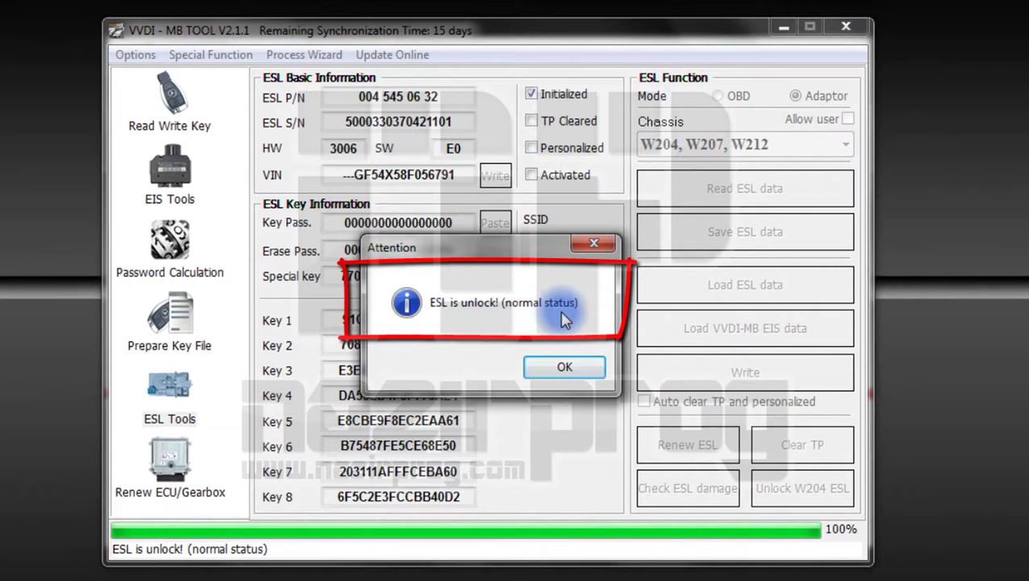
pyautogui.click(569, 366)
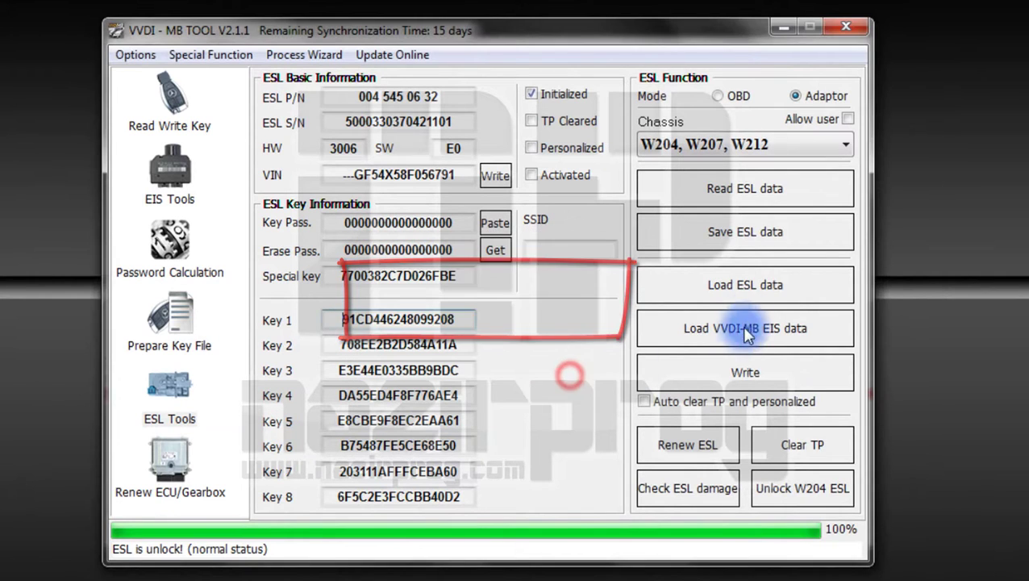
pyautogui.click(762, 241)
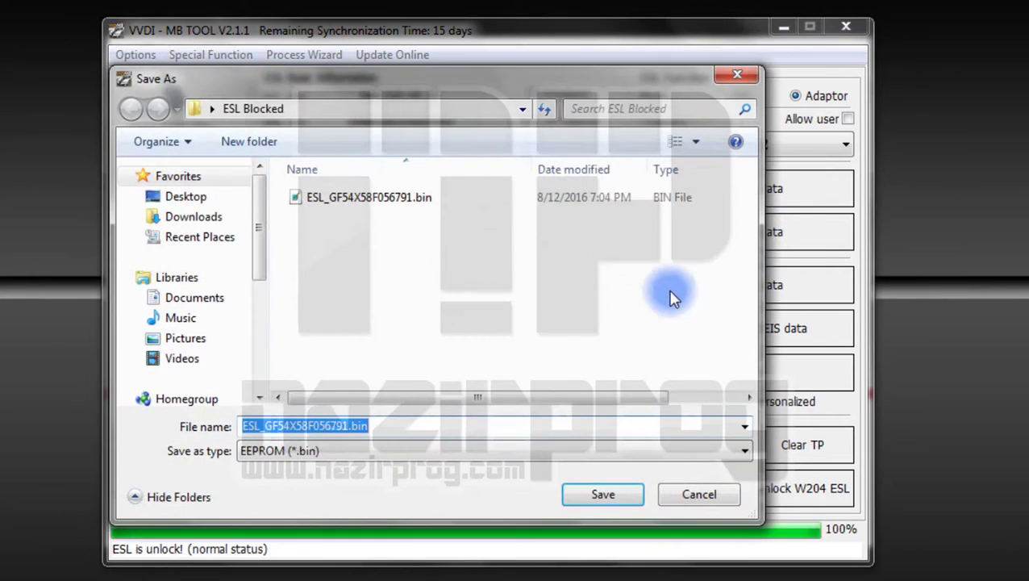
pyautogui.click(349, 426)
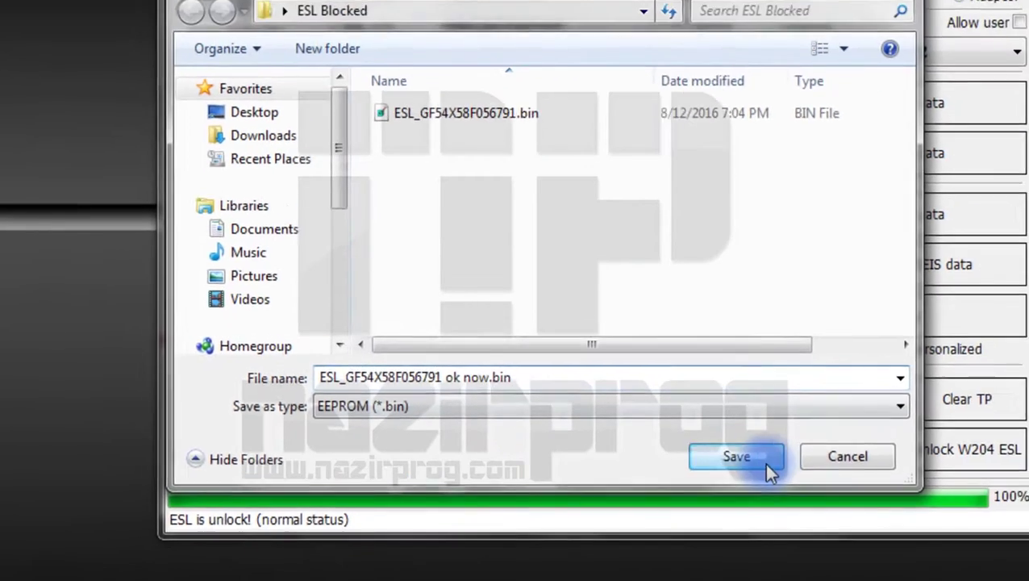
pyautogui.click(886, 464)
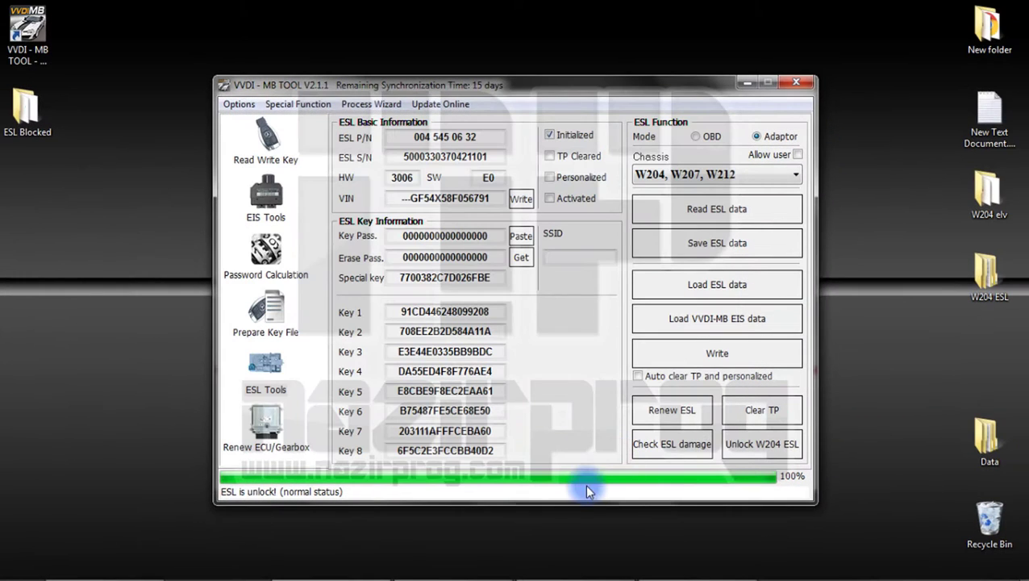
# - Open the "ok now" ESL dump from the desktop's ESL Blocked folder in the hex editor
pyautogui.click(33, 119)
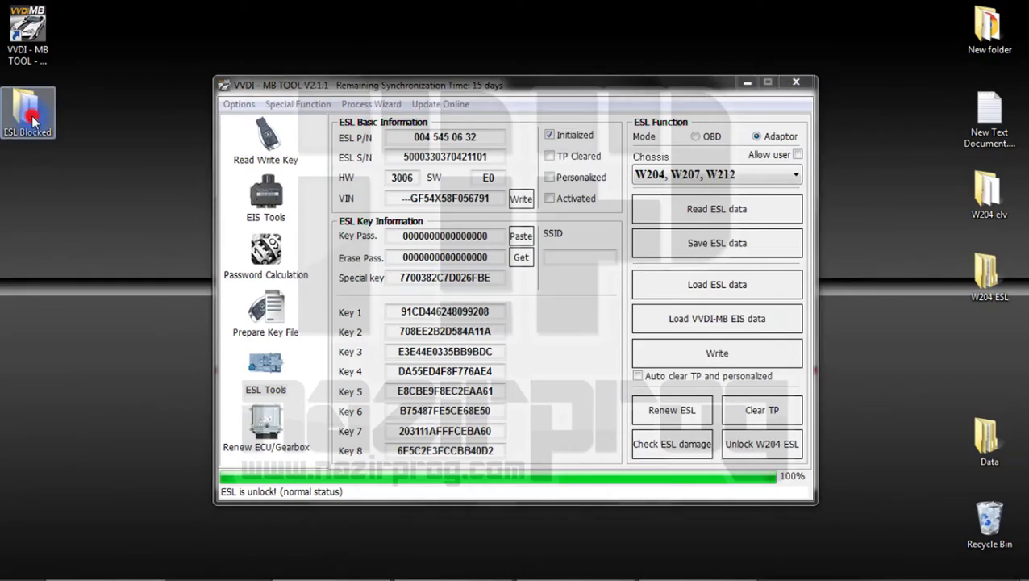
pyautogui.doubleClick(33, 119)
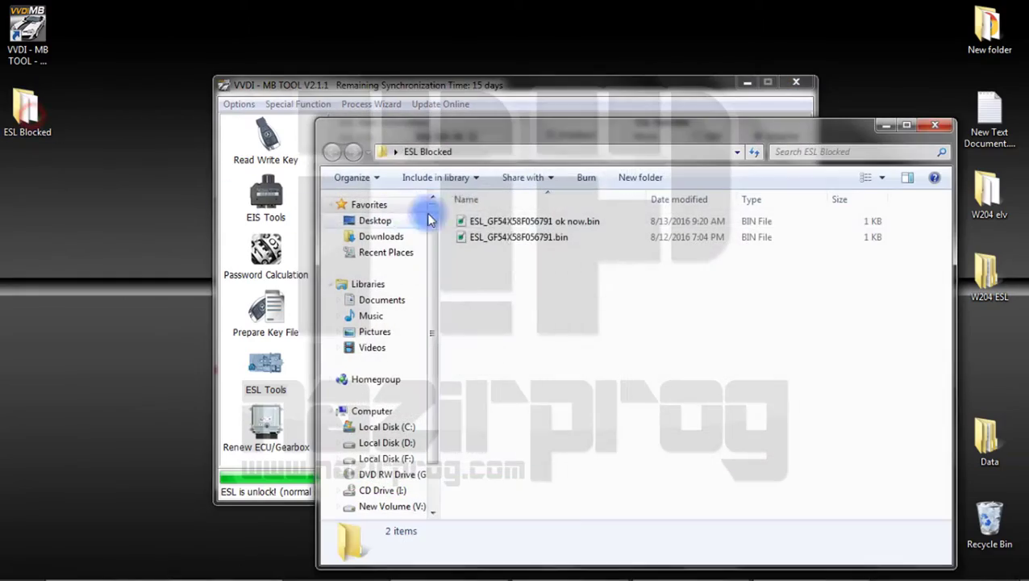
pyautogui.doubleClick(538, 223)
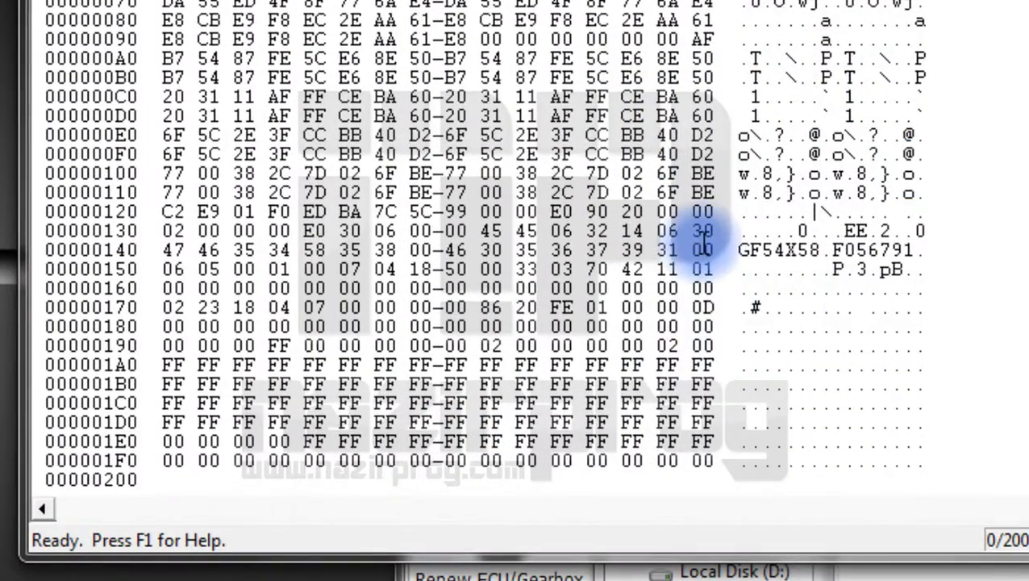
# - Examine the bytes of row 00000170 in the ESL dump, especially the last two, and close the file and its folder
pyautogui.scroll(-1, 693, 243)
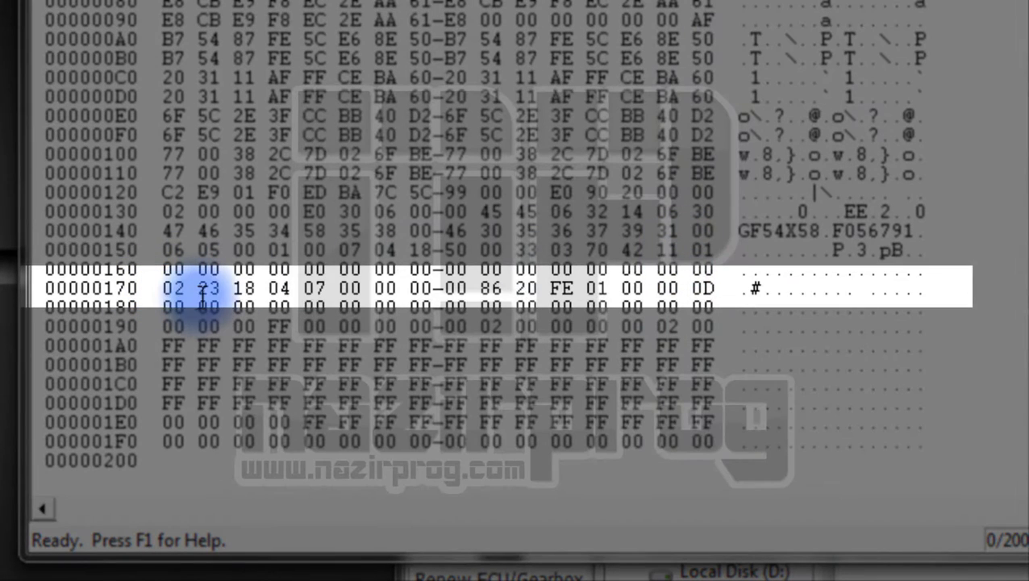
pyautogui.click(658, 288)
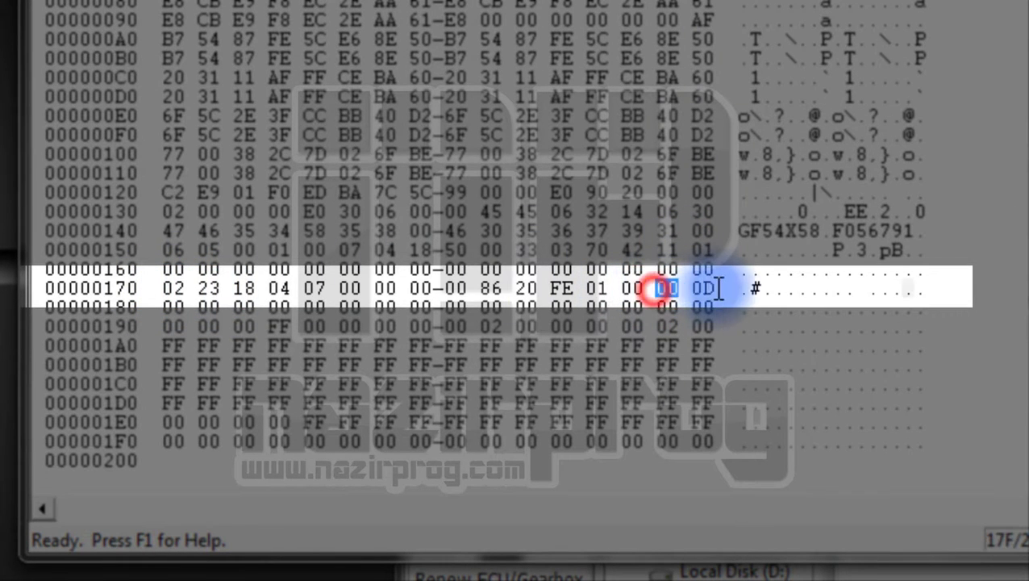
pyautogui.moveTo(718, 288)
pyautogui.mouseDown()
pyautogui.moveTo(739, 288)
pyautogui.moveTo(718, 292)
pyautogui.mouseUp()
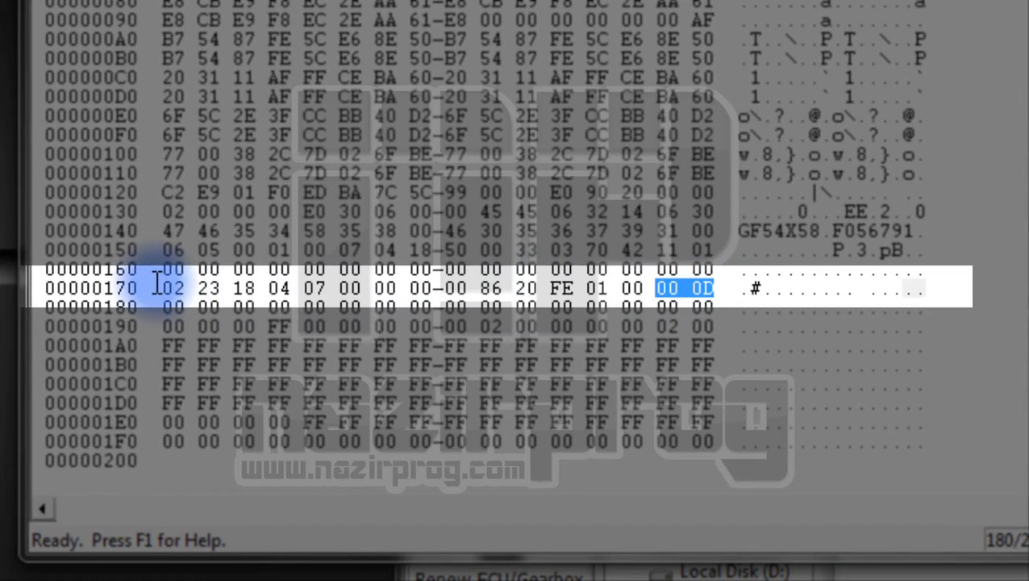
pyautogui.moveTo(157, 288); pyautogui.dragTo(720, 295)
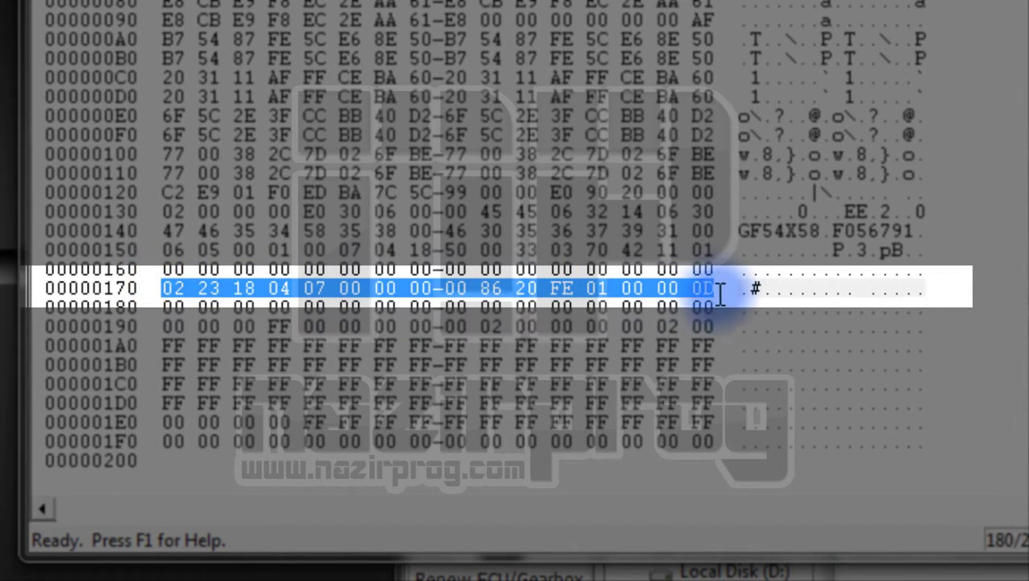
pyautogui.click(645, 290)
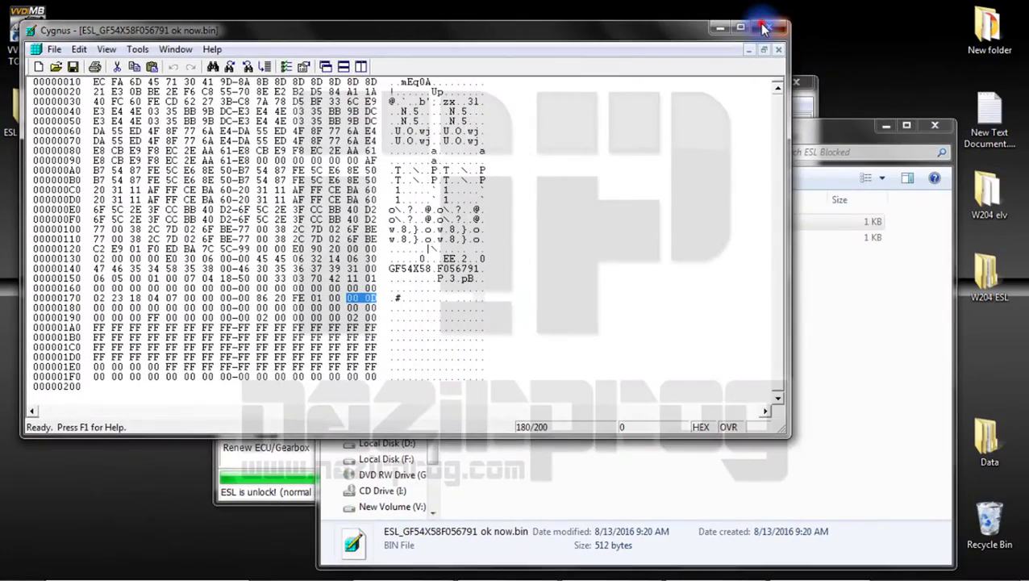
pyautogui.click(764, 29)
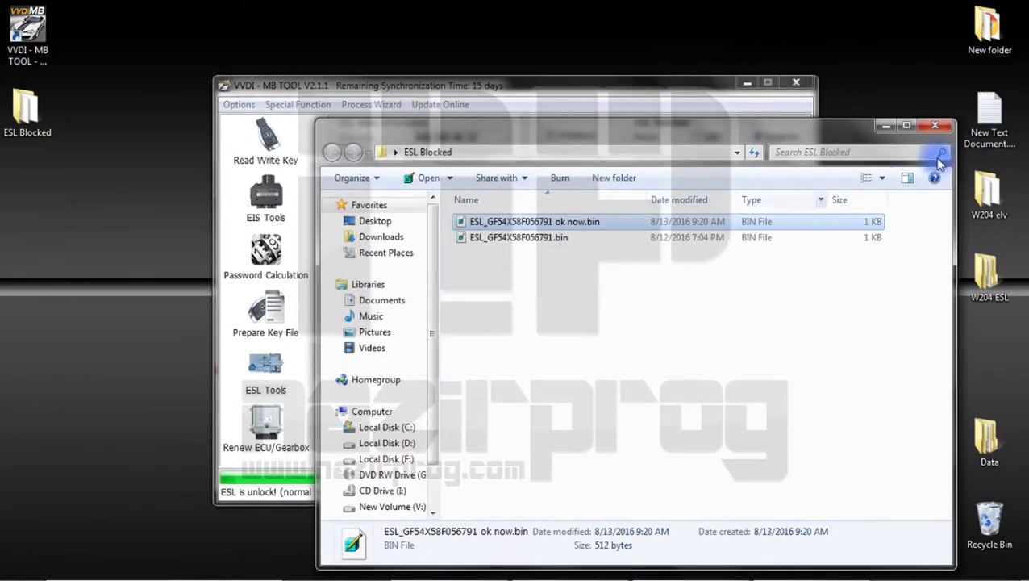
pyautogui.click(941, 126)
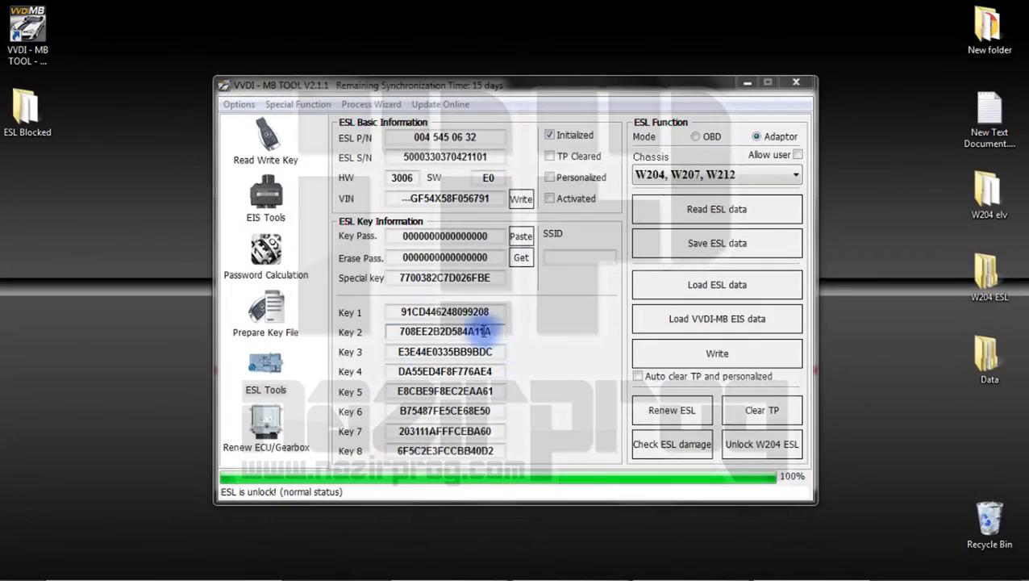
# - Switch the ESL function mode to OBD, then read the ESL data and check the ESL for damage
pyautogui.click(270, 369)
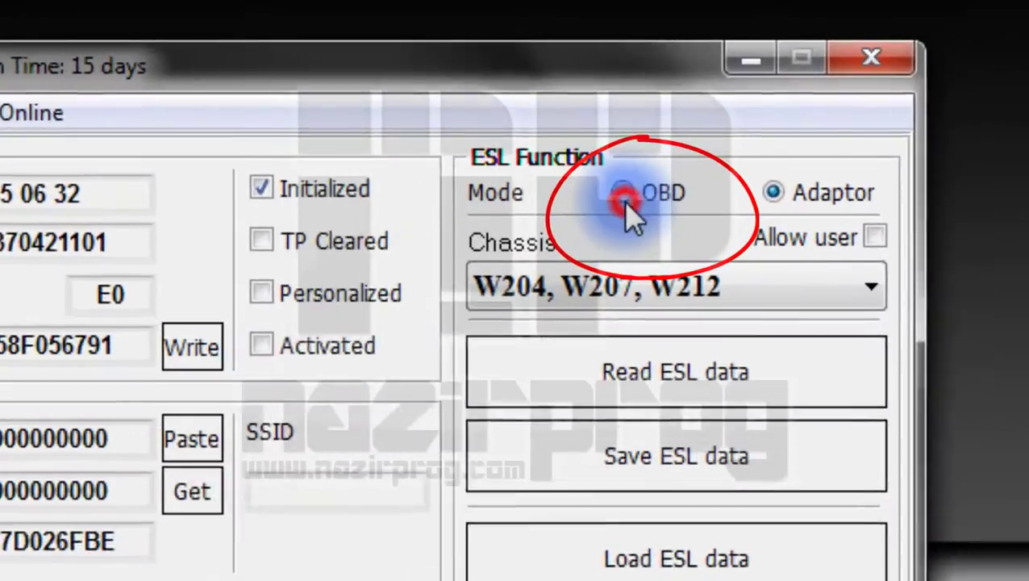
pyautogui.click(696, 139)
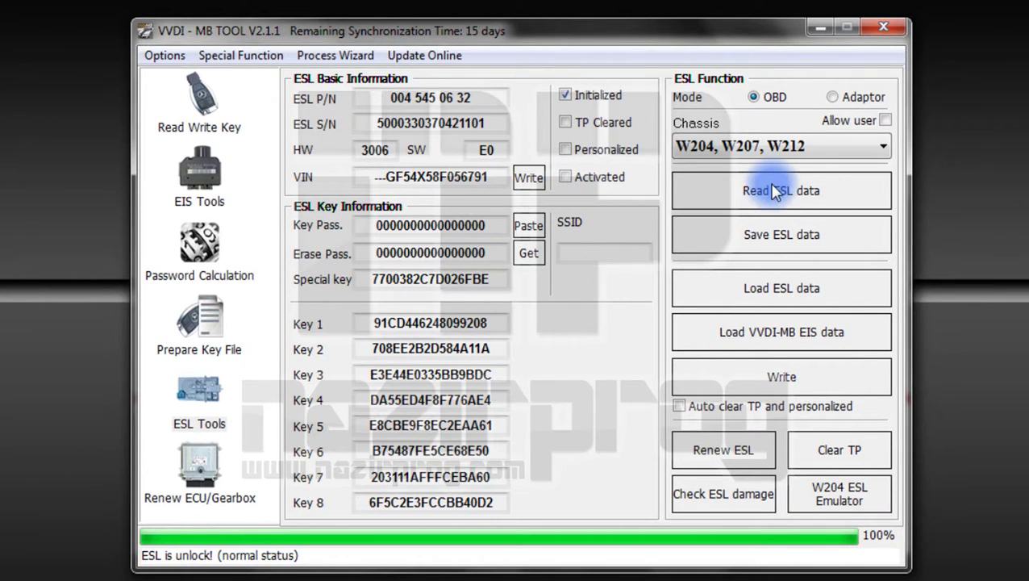
pyautogui.click(710, 190)
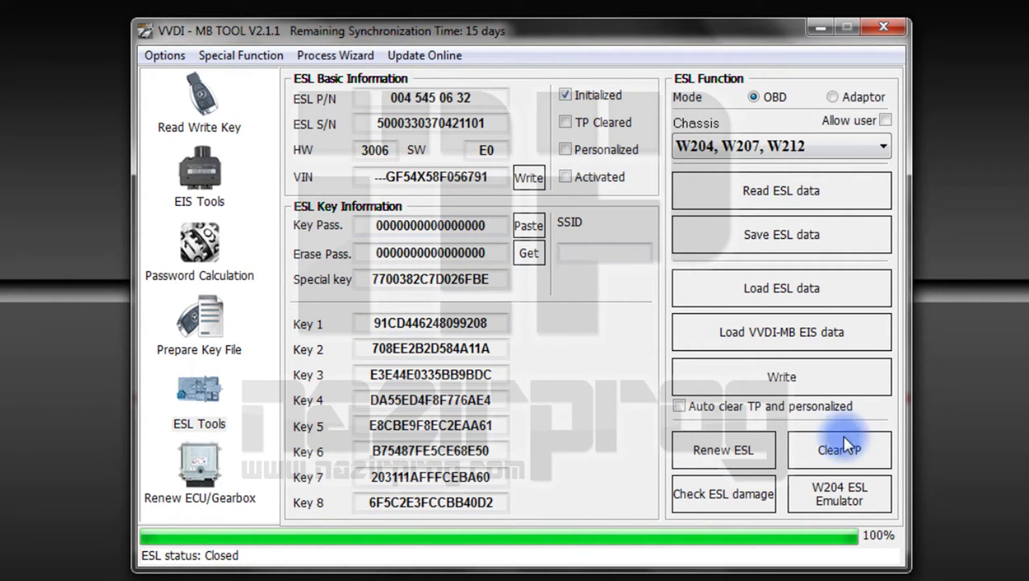
pyautogui.click(729, 495)
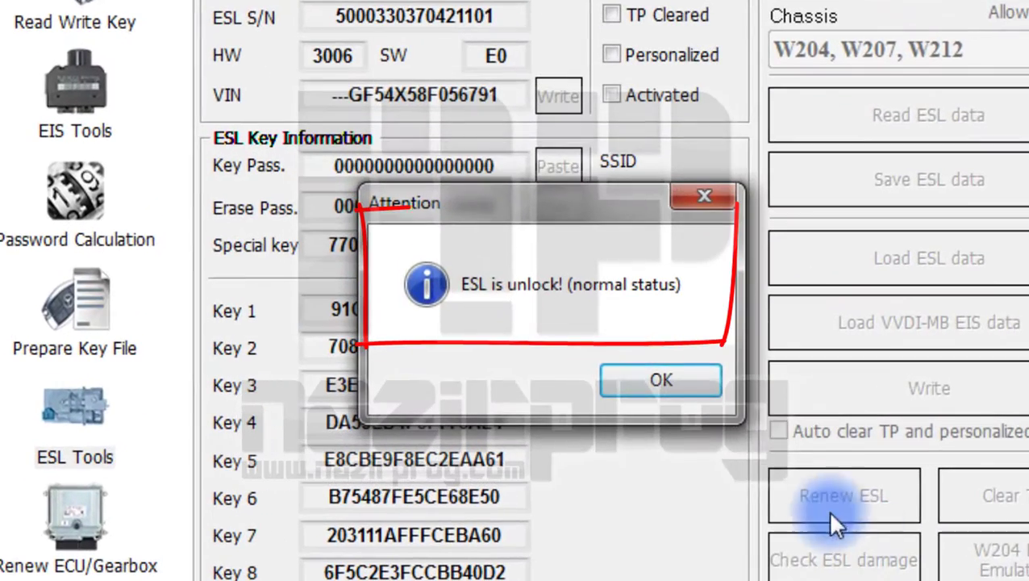
pyautogui.click(637, 377)
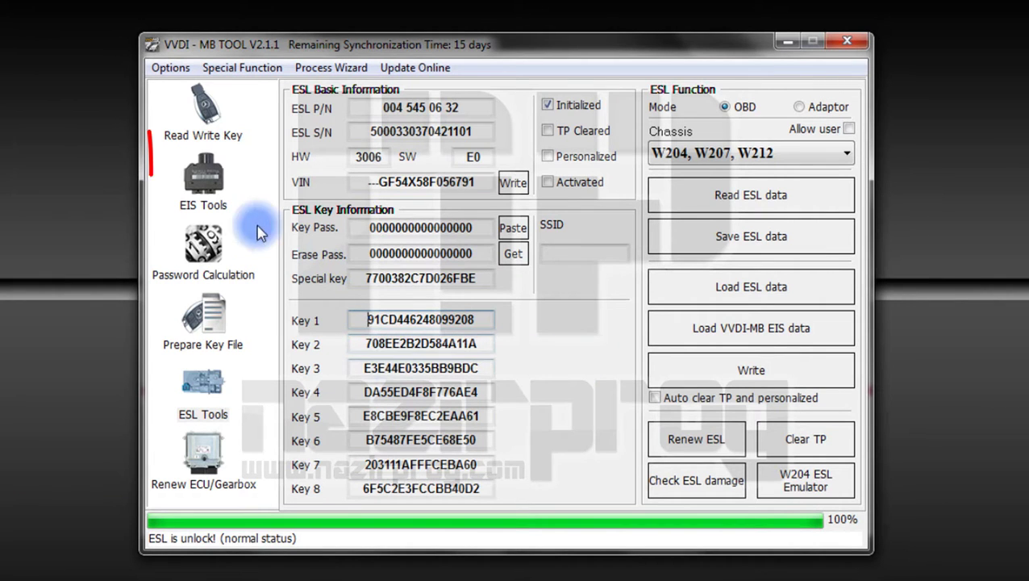
# - Read the EIS data in OBD mode with automatic CAN chassis detection in the EIS tools
pyautogui.click(216, 191)
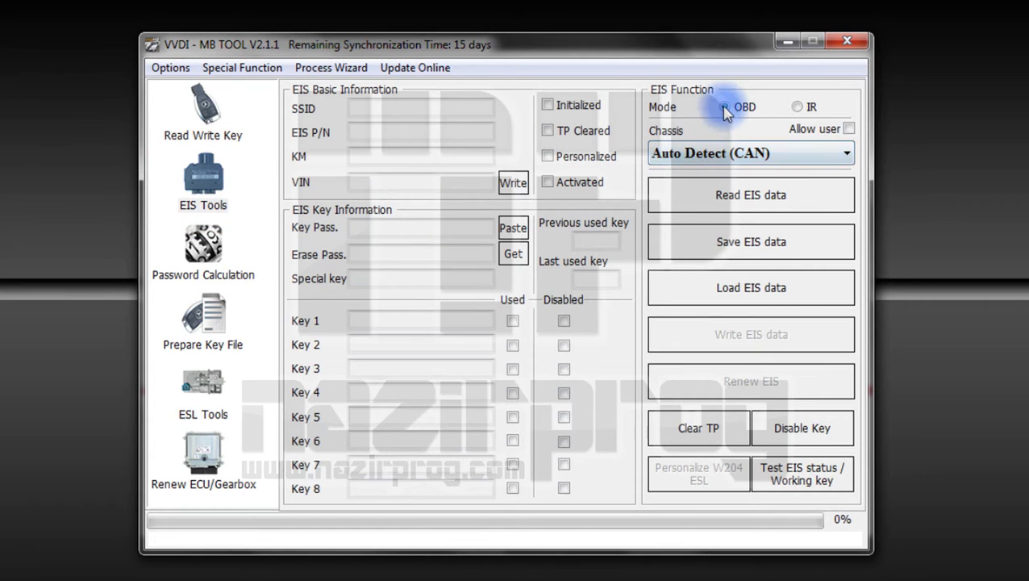
pyautogui.click(738, 196)
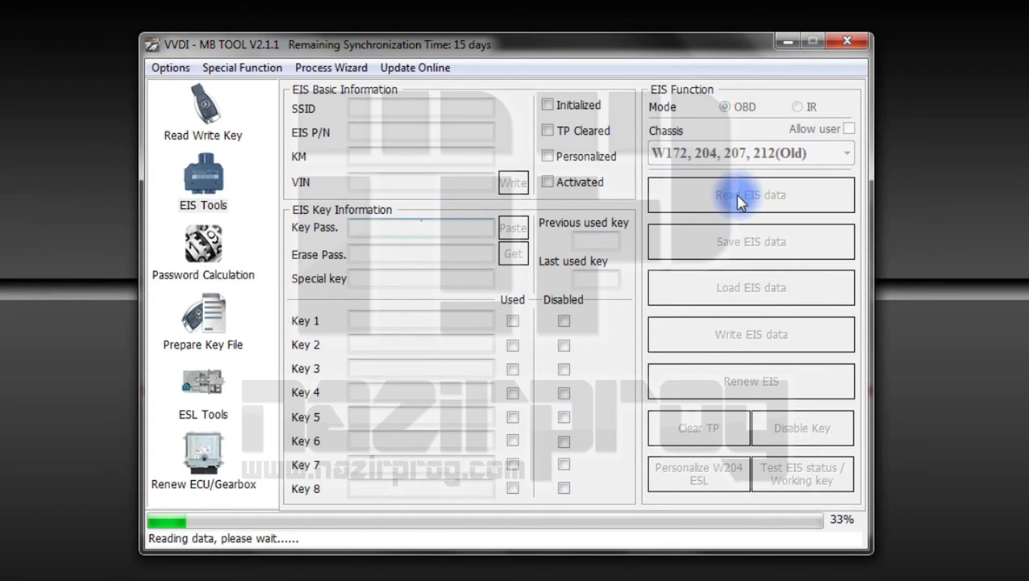
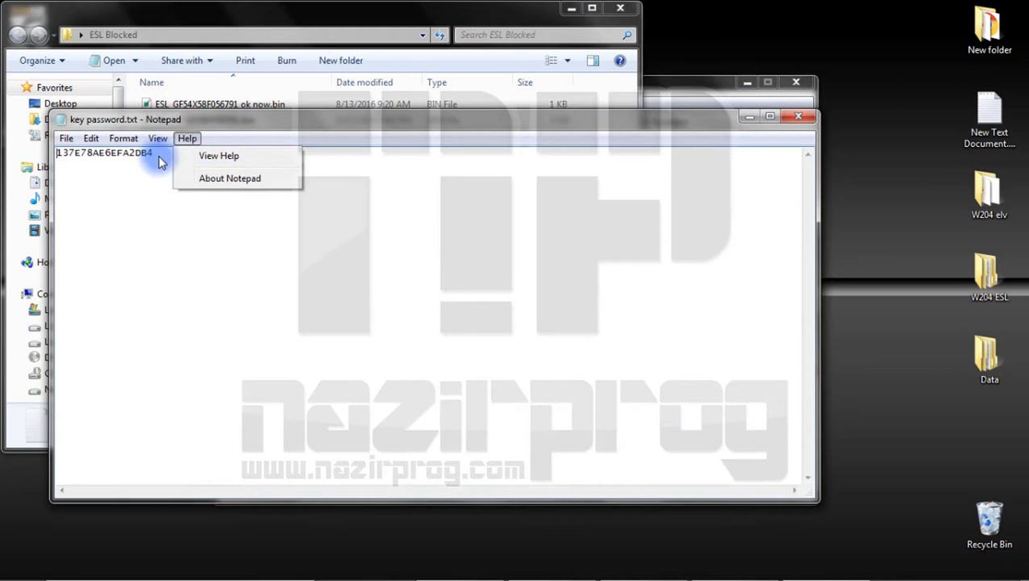
# - Copy the key password from the key password.txt file
pyautogui.click(158, 154)
pyautogui.moveTo(158, 153); pyautogui.dragTo(46, 161)
pyautogui.rightClick(76, 151)
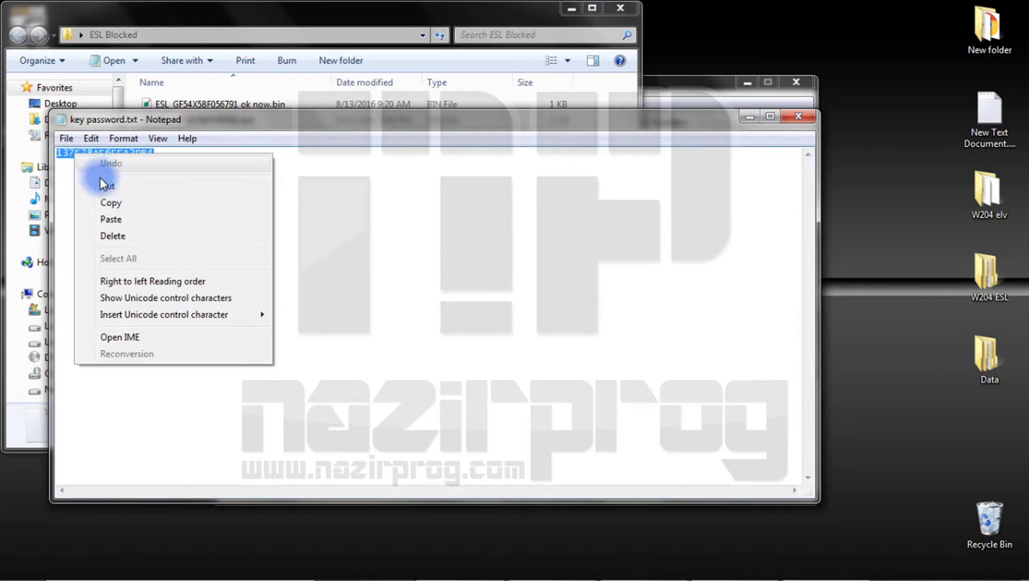
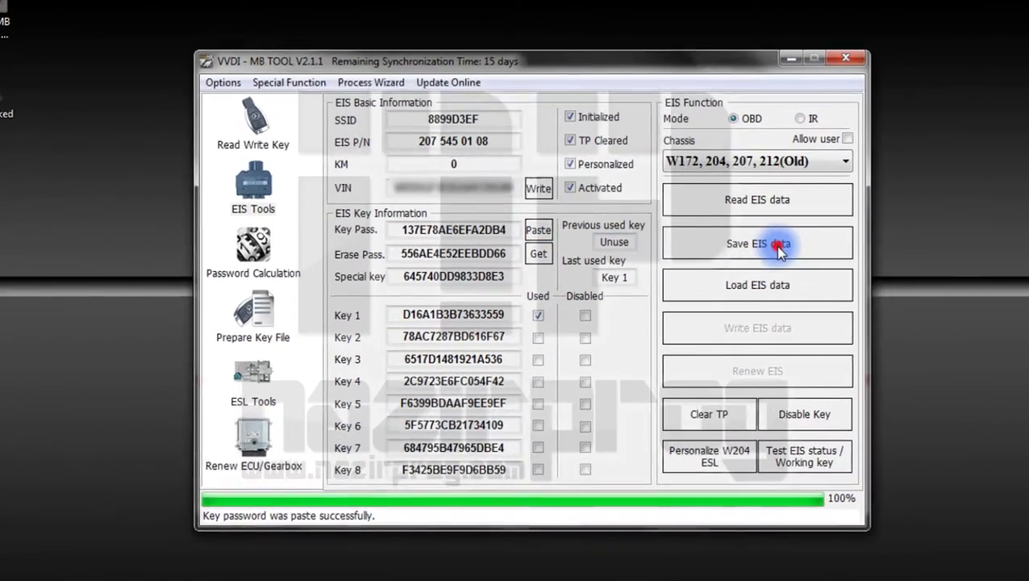
# - Save the EIS data in the ESL Blocked folder as VVDIMB_EIS_OBD_8899D3EF.bin and its HC05 format copy as EIS_OBD_8899D3EF.bin
pyautogui.click(746, 248)
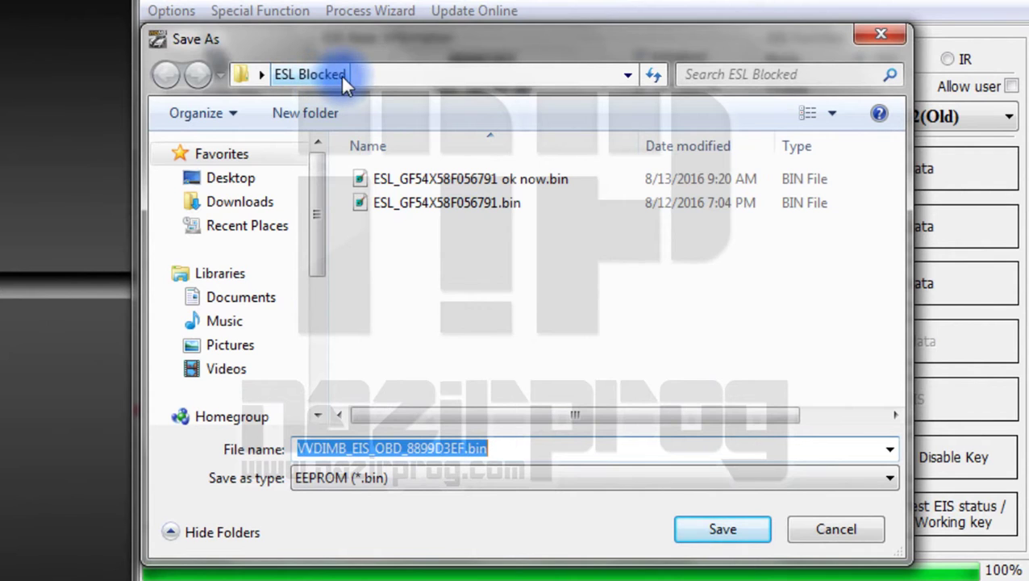
pyautogui.click(720, 529)
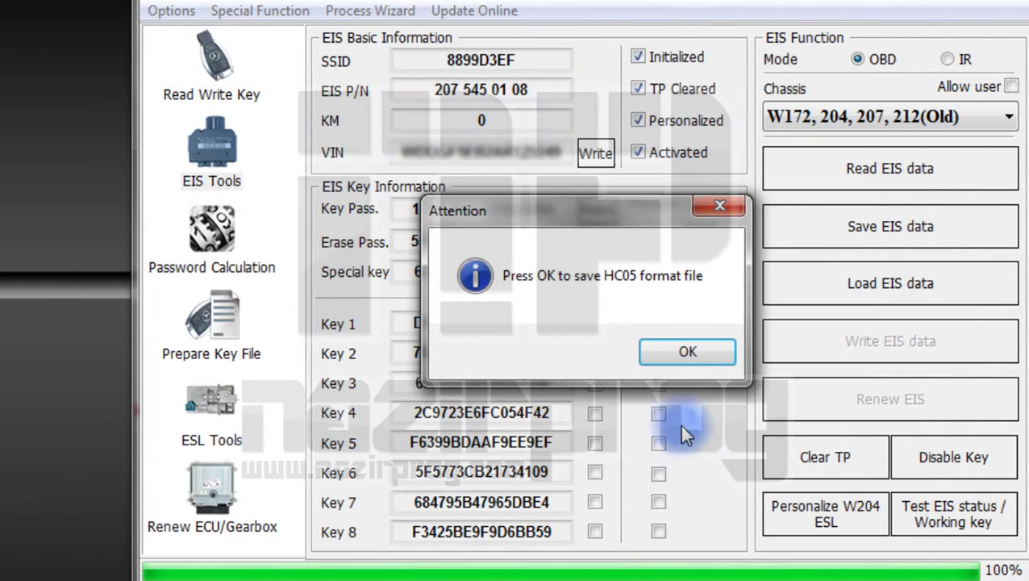
pyautogui.click(669, 356)
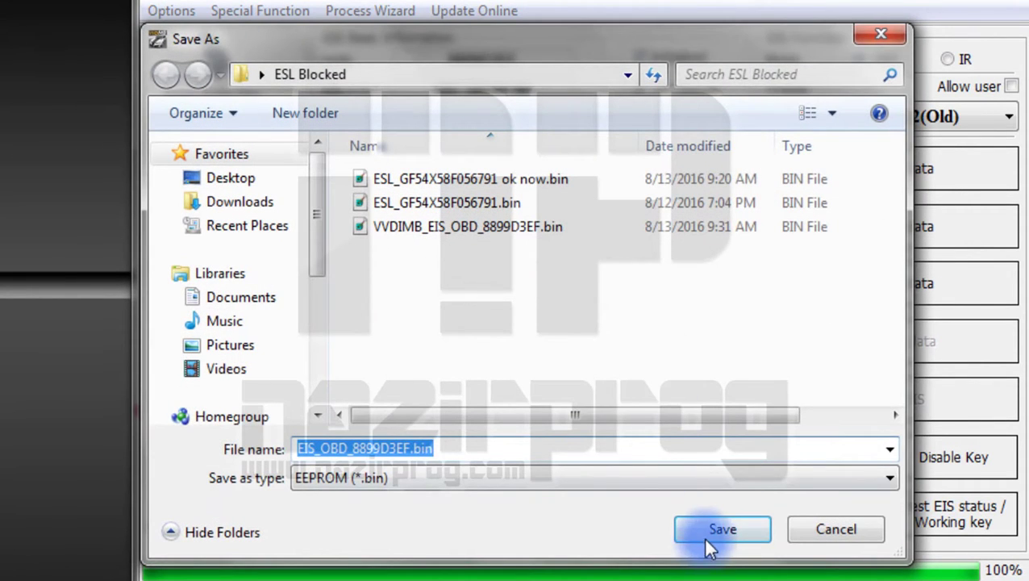
pyautogui.click(704, 530)
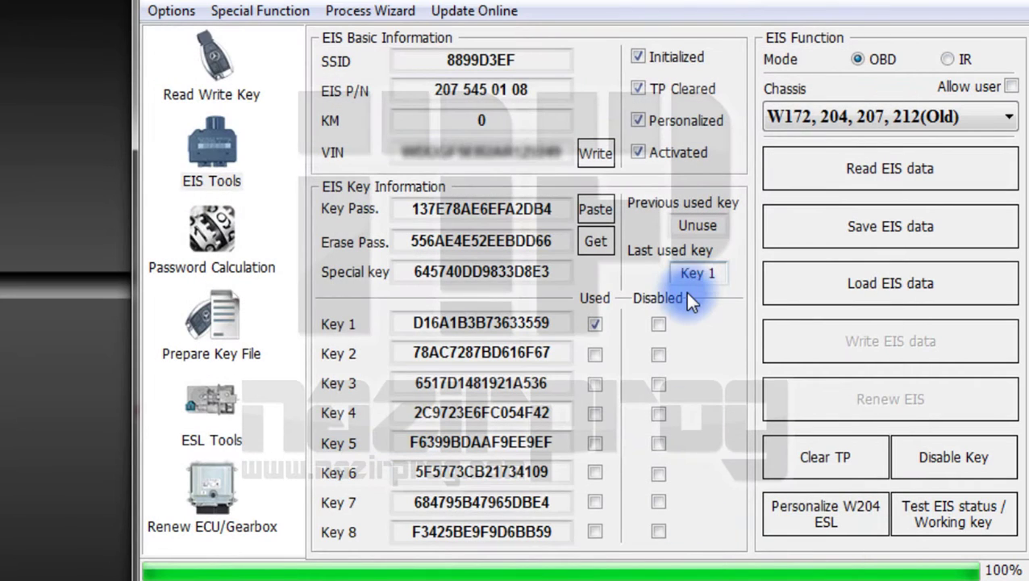
# - Renew the EIS in IR mode, then read the EIS data back in OBD mode
pyautogui.click(947, 60)
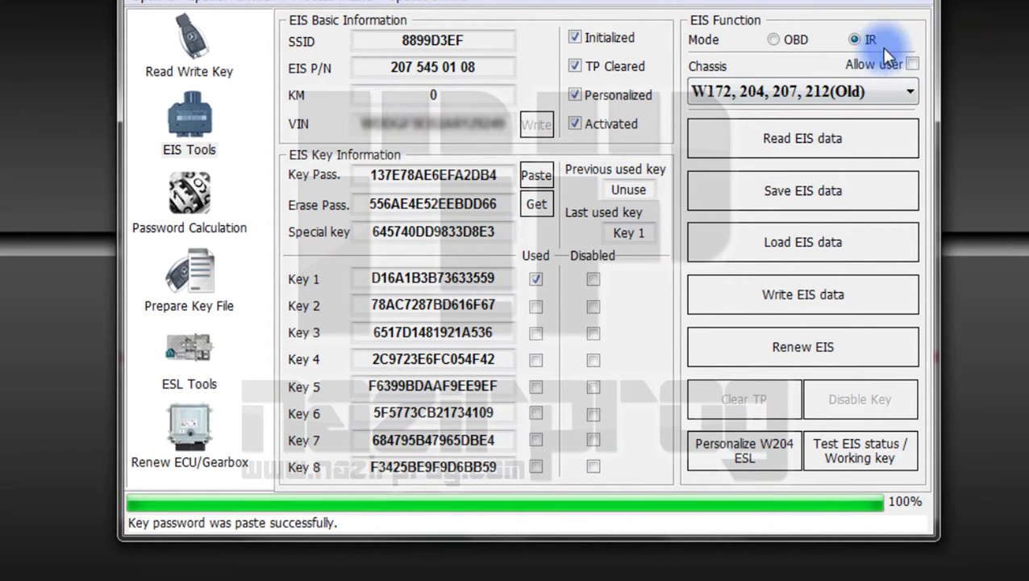
pyautogui.click(803, 355)
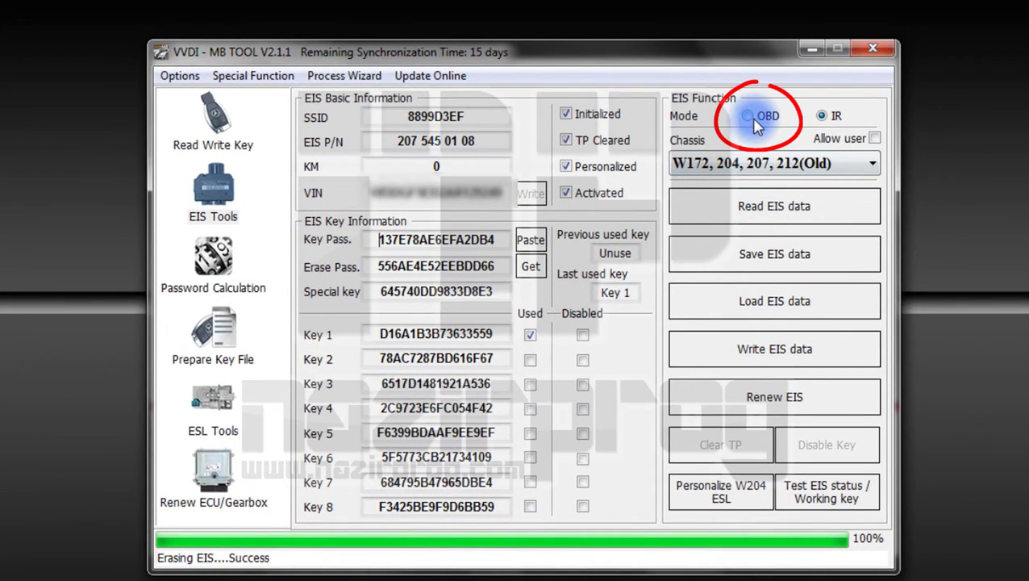
pyautogui.click(752, 117)
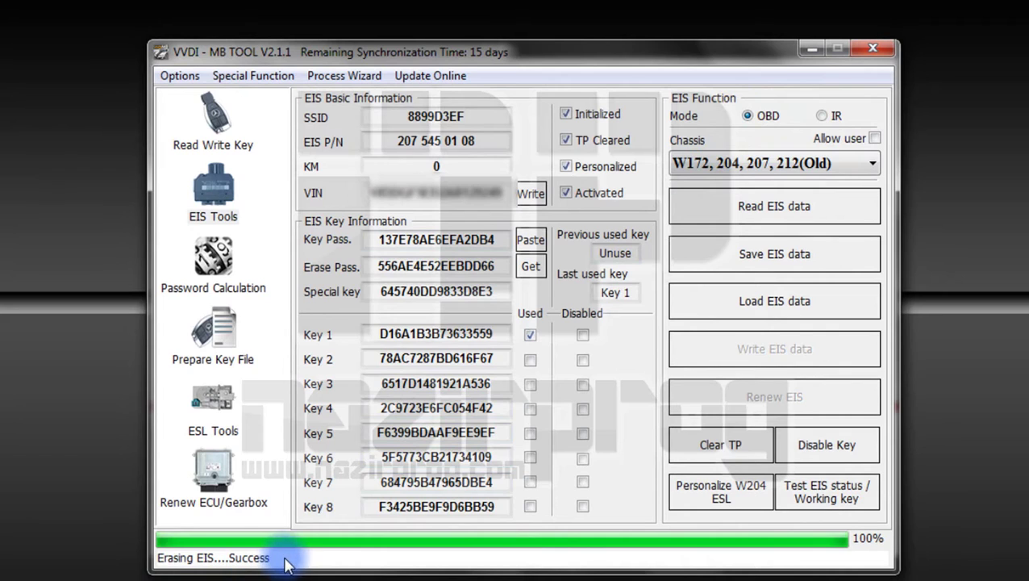
pyautogui.click(778, 207)
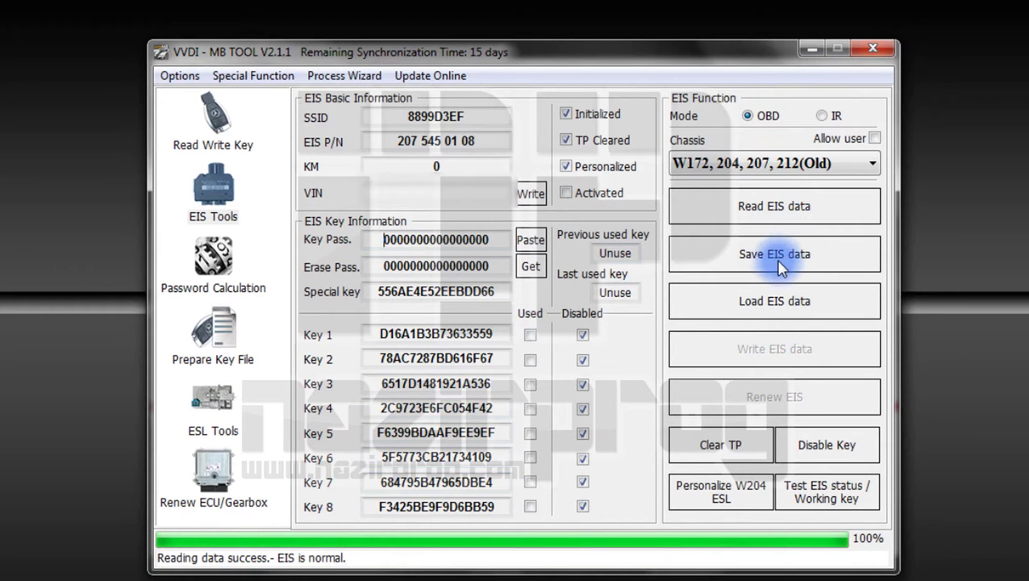
# - Load VVDIMB_EIS_OBD_8899D3EF.bin from the ESL Blocked folder and write its VIN to the EIS in OBD mode
pyautogui.click(777, 309)
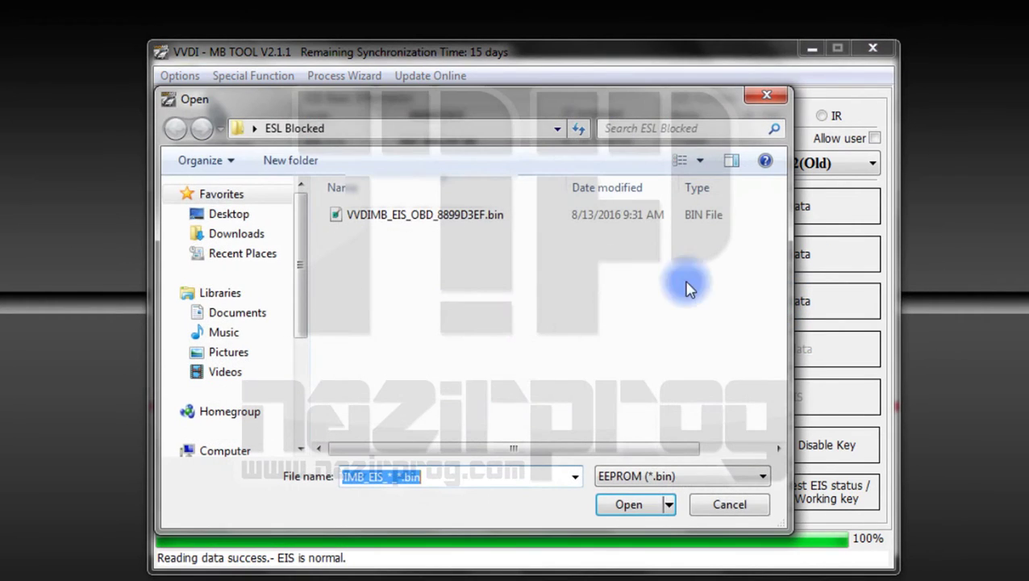
pyautogui.click(414, 218)
pyautogui.doubleClick(414, 217)
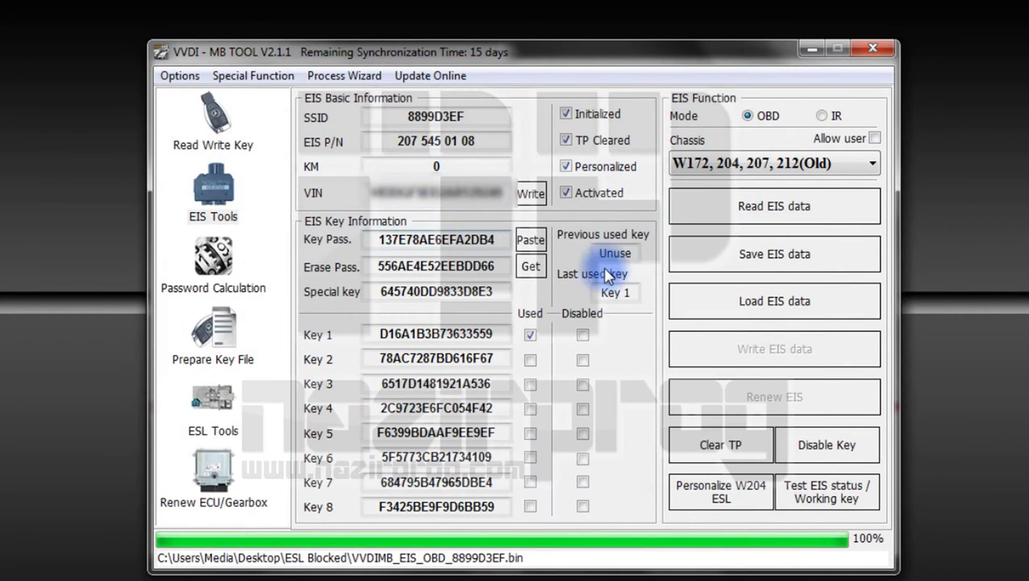
pyautogui.click(539, 195)
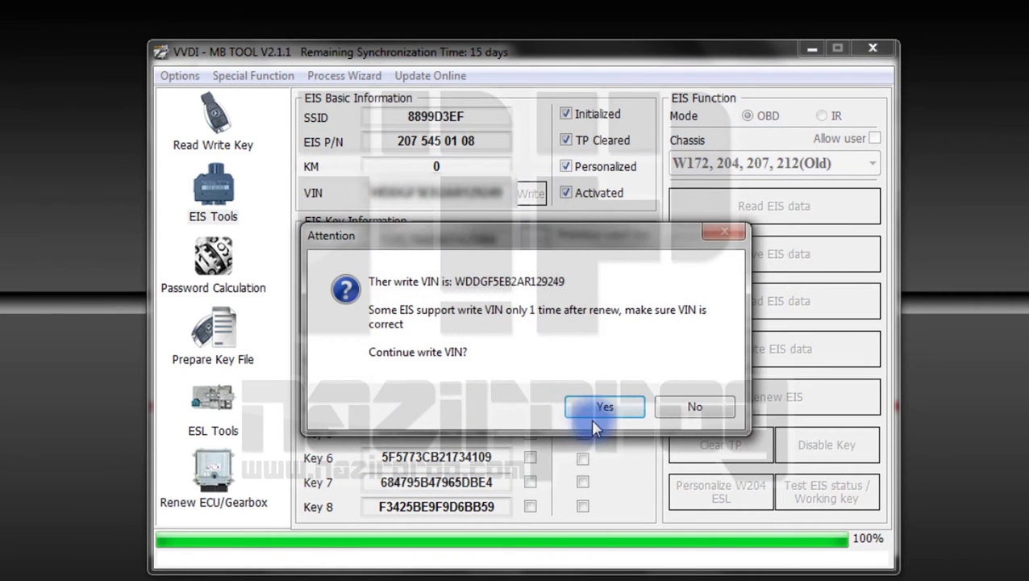
pyautogui.click(597, 406)
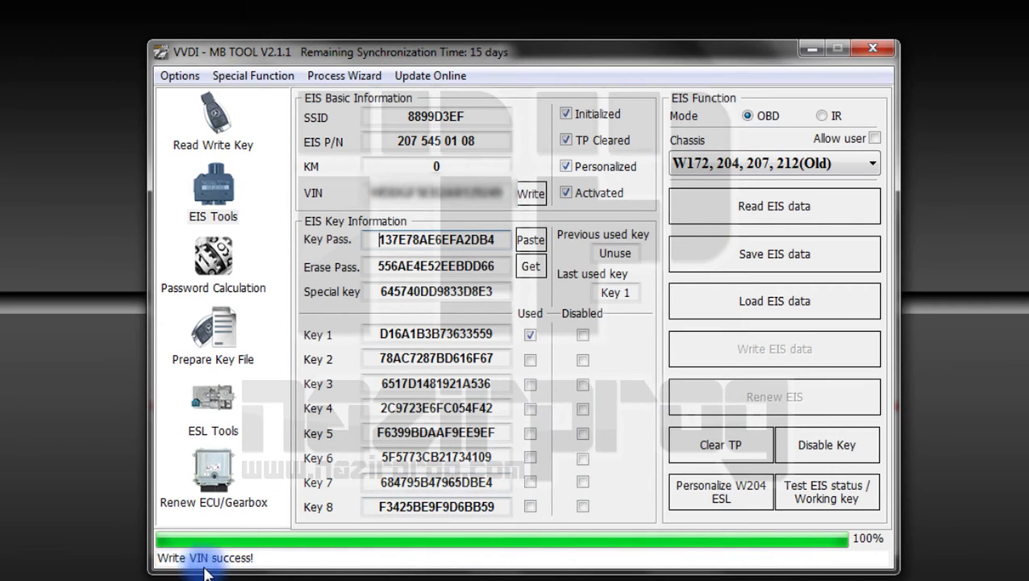
# - Write the loaded EIS data to the renewed EIS in IR mode, continuing past the VIN reminder
pyautogui.click(822, 117)
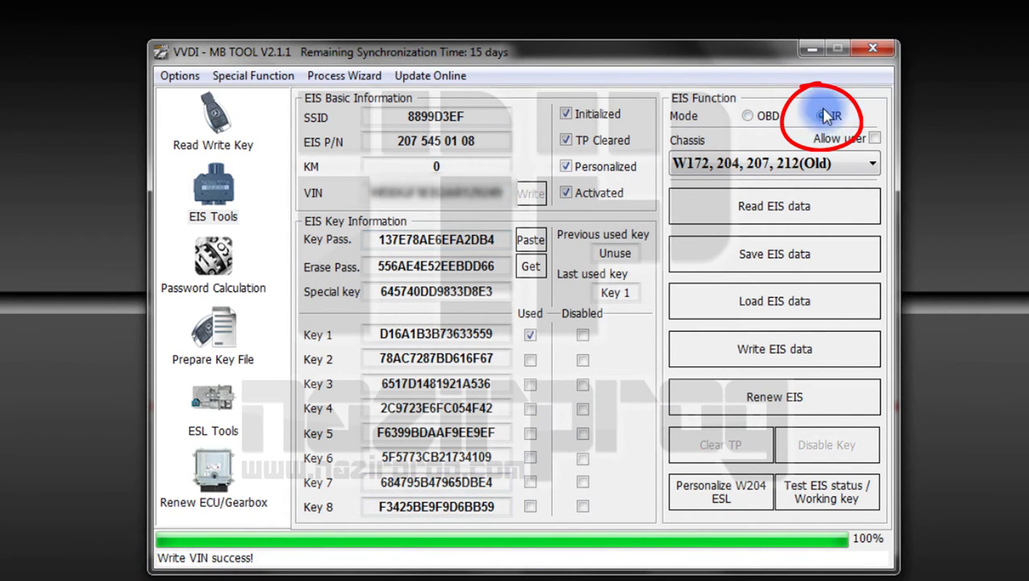
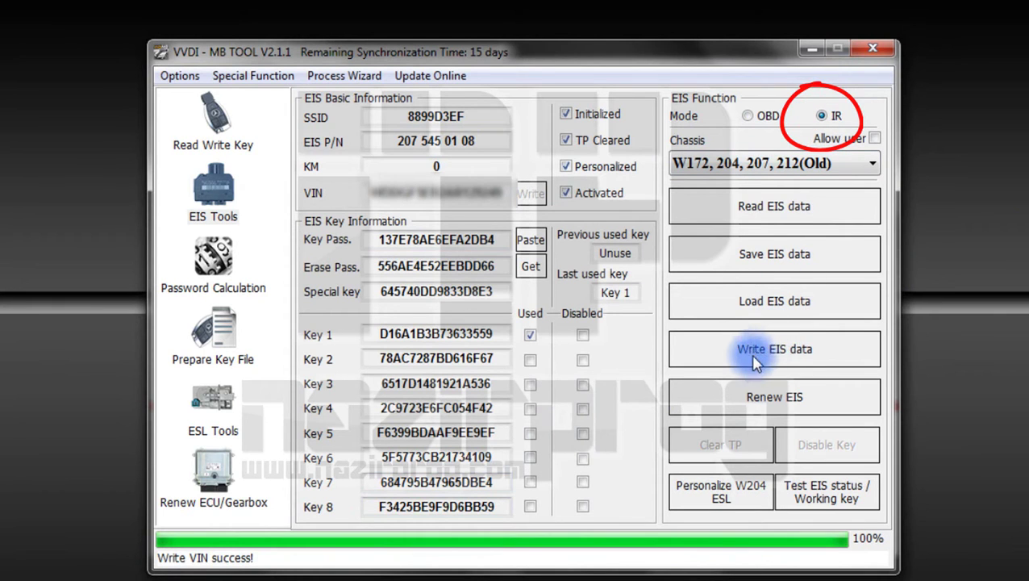
pyautogui.click(758, 353)
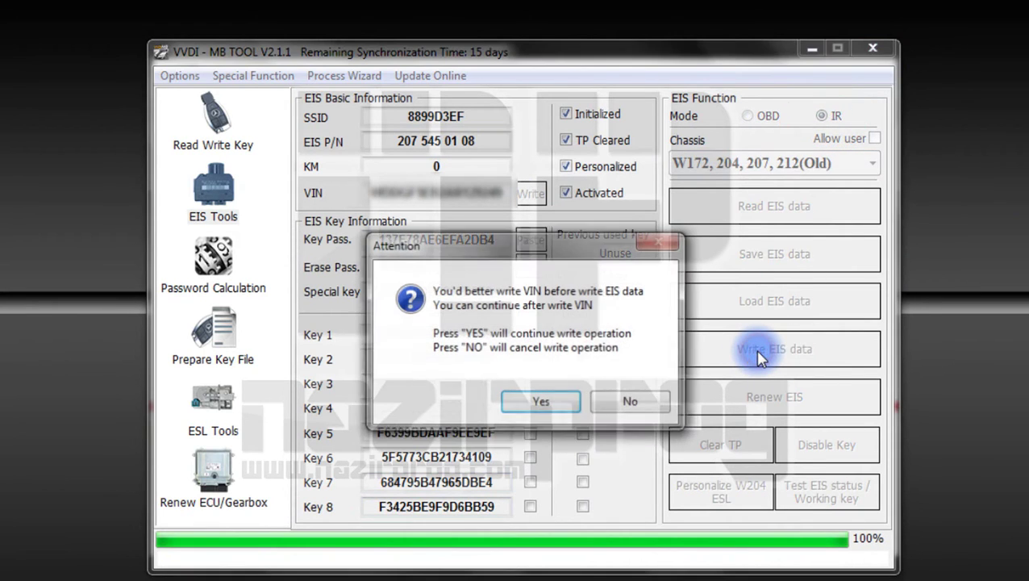
pyautogui.click(563, 403)
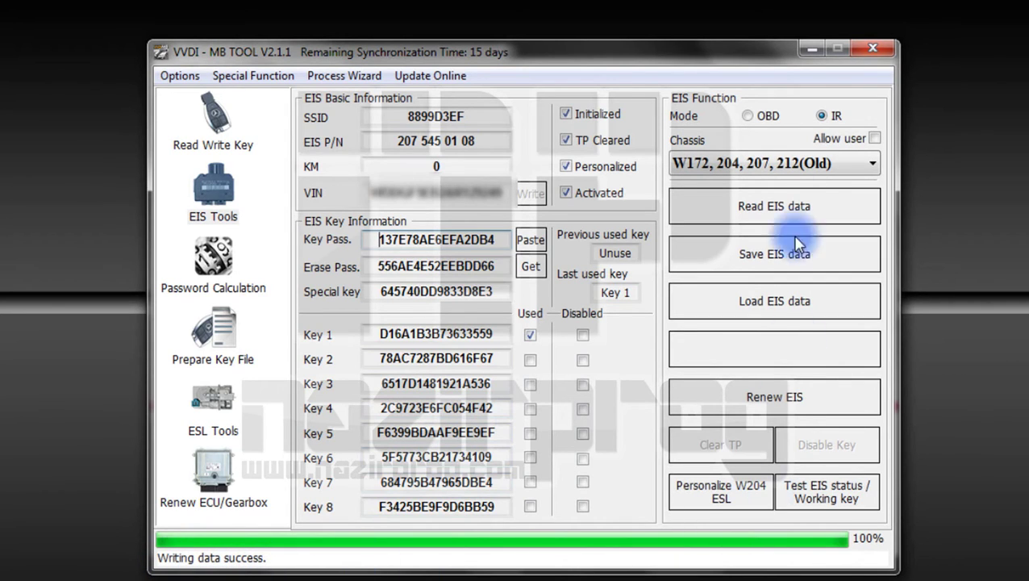
# - Personalize the W204 ESL in OBD mode and read the EIS data again
pyautogui.click(747, 116)
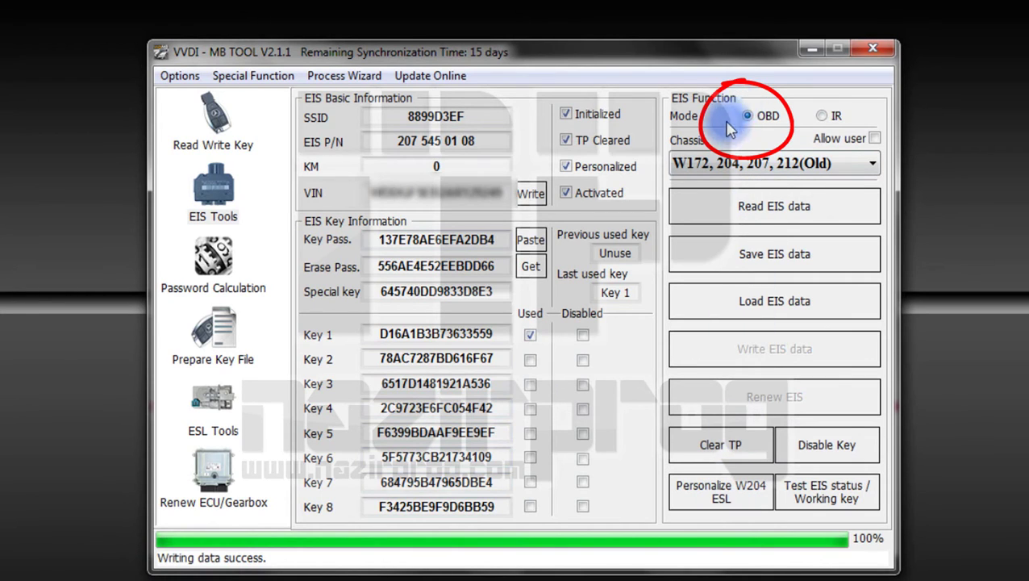
pyautogui.click(724, 494)
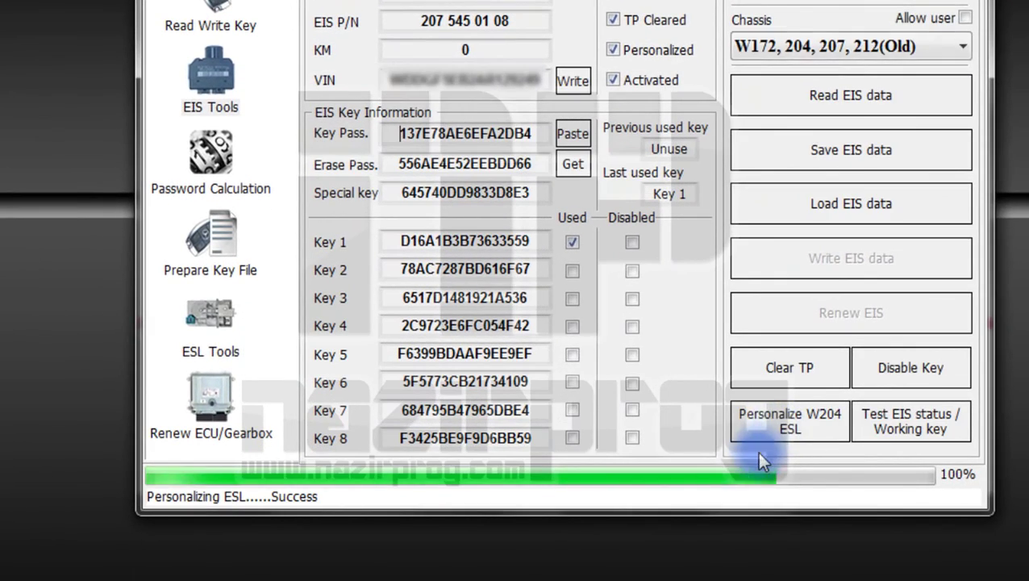
pyautogui.click(836, 94)
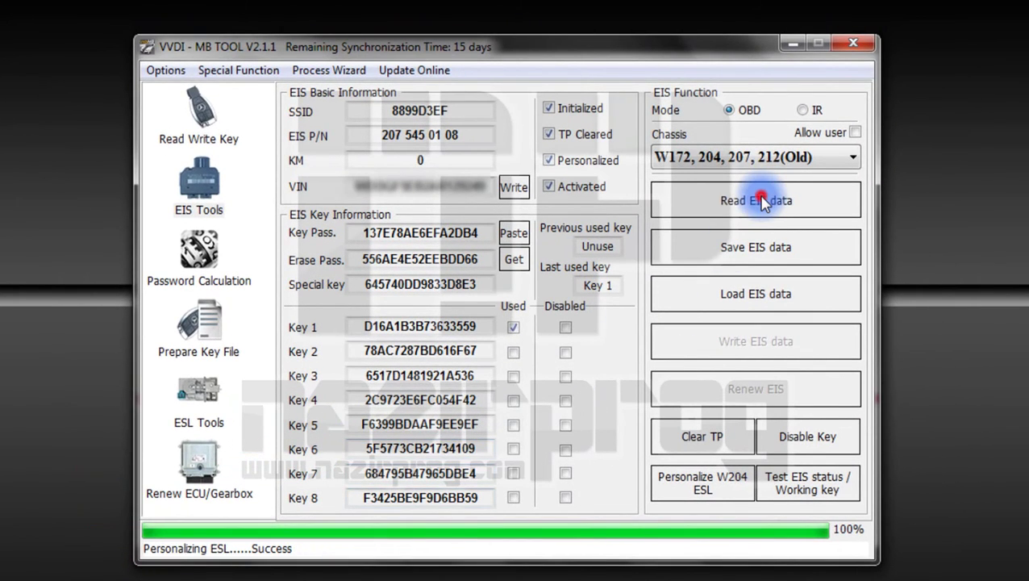
pyautogui.click(762, 198)
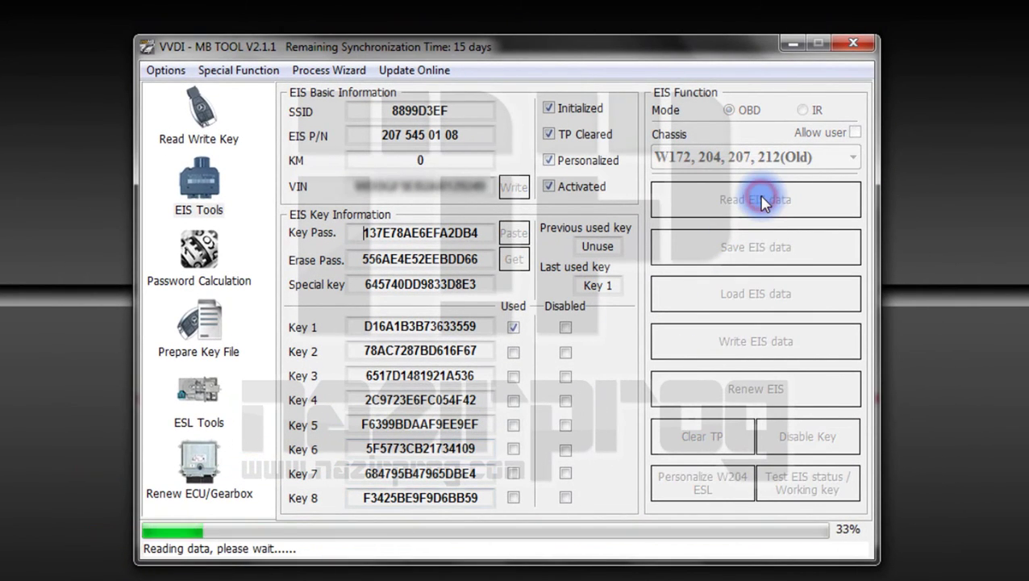